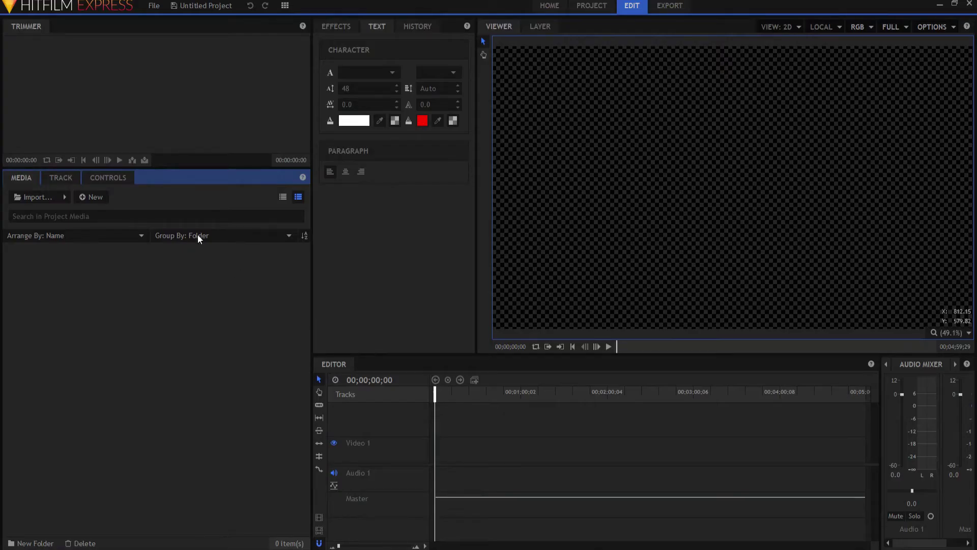
- Open the Media panel's New list offering Composite Shot and Plane
click(94, 198)
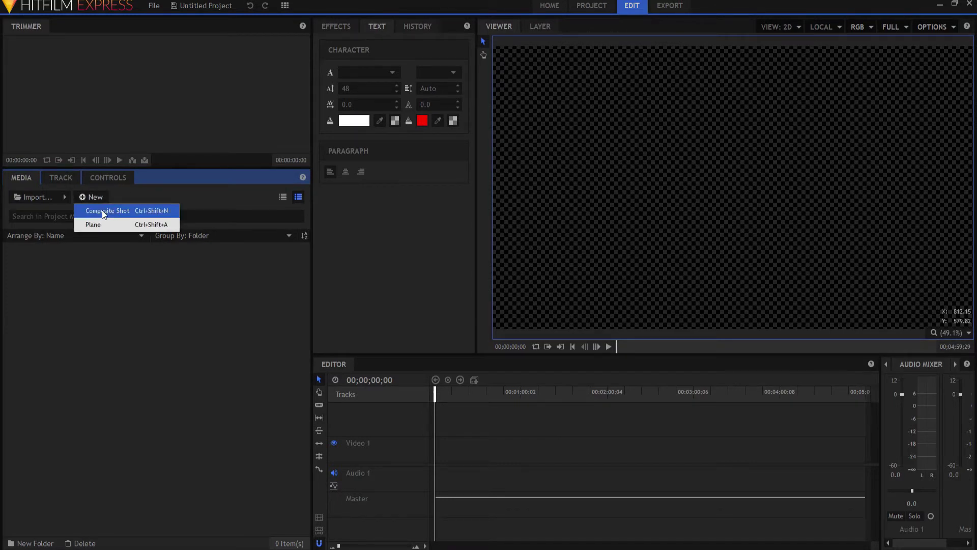
- Create a new composite shot with its duration set to 00;00;02;00
click(102, 209)
click(476, 140)
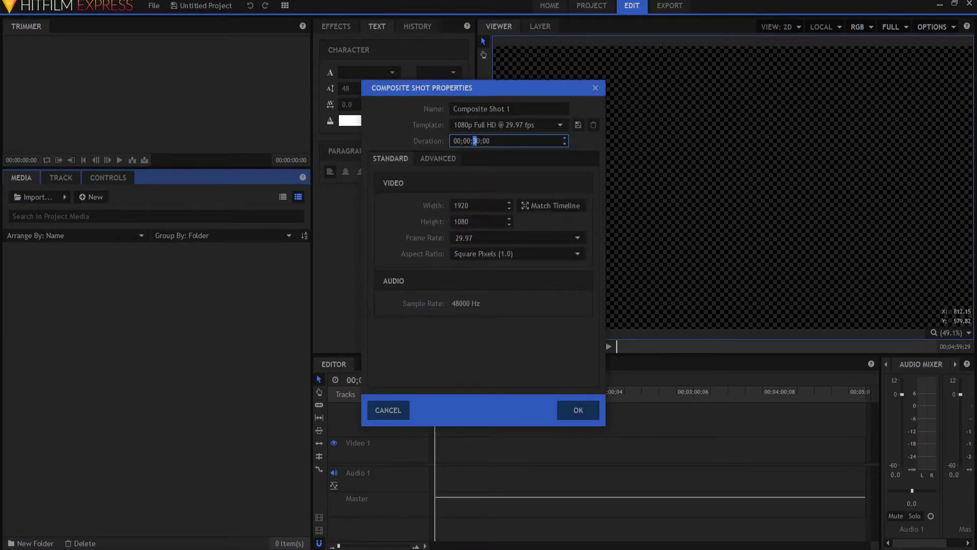
double_click(476, 141)
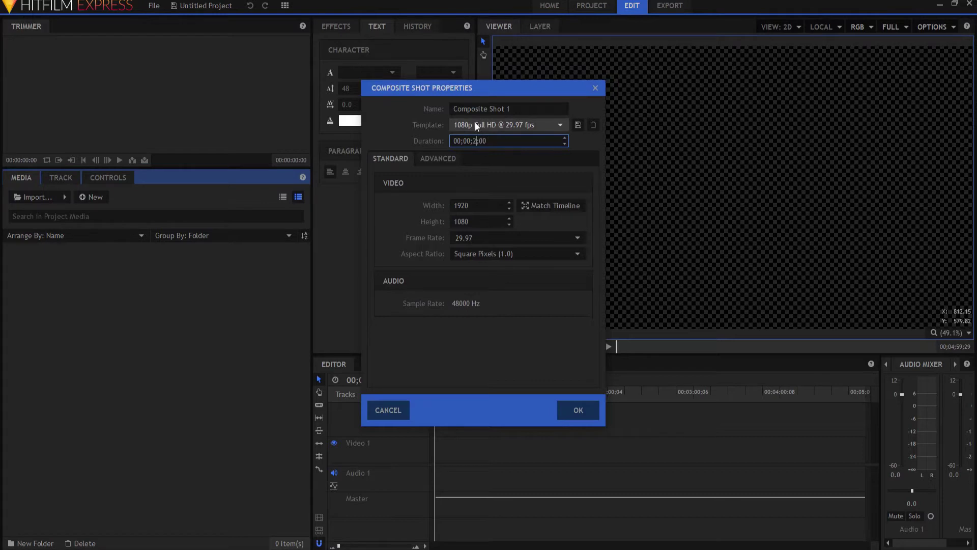
text(2)
key(Return)
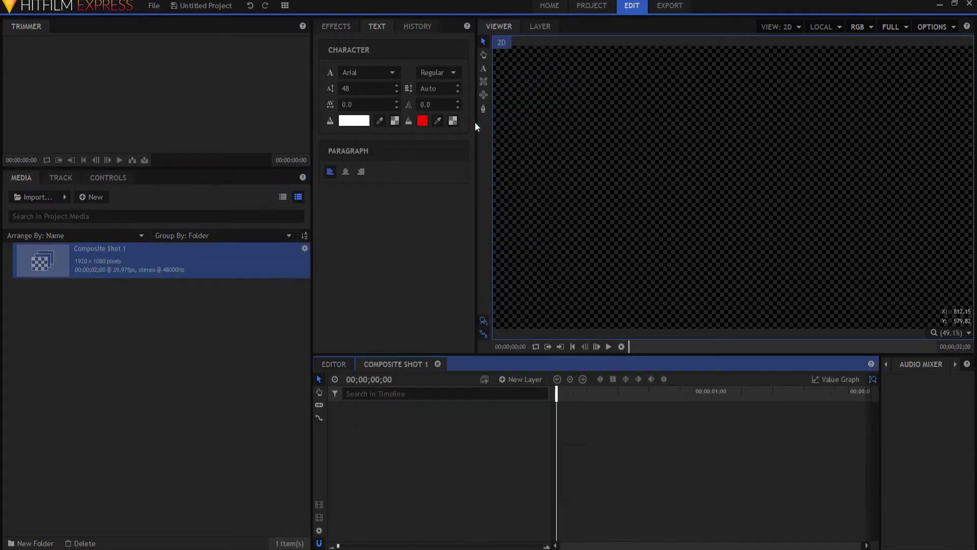
- Add a text layer to the composite shot reading 'Project'
click(517, 379)
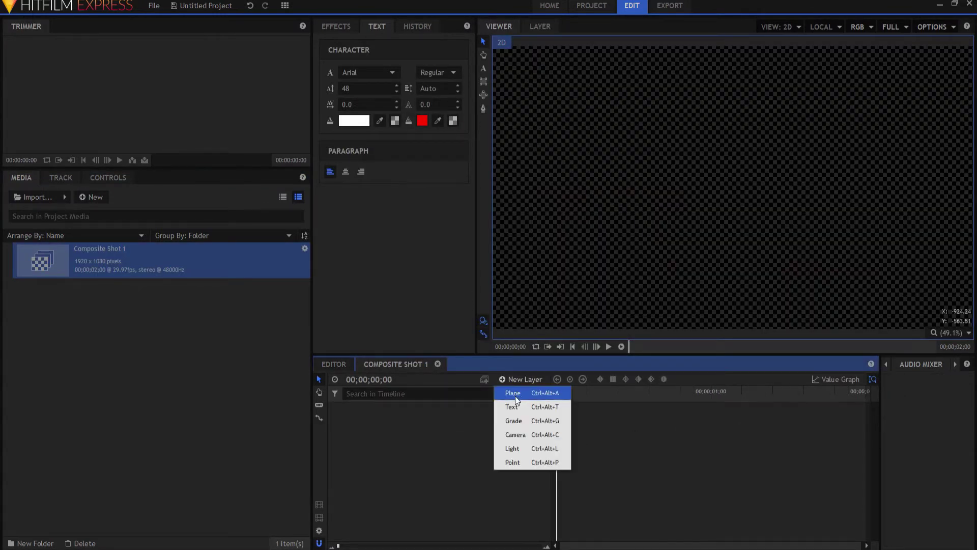
click(514, 406)
click(537, 298)
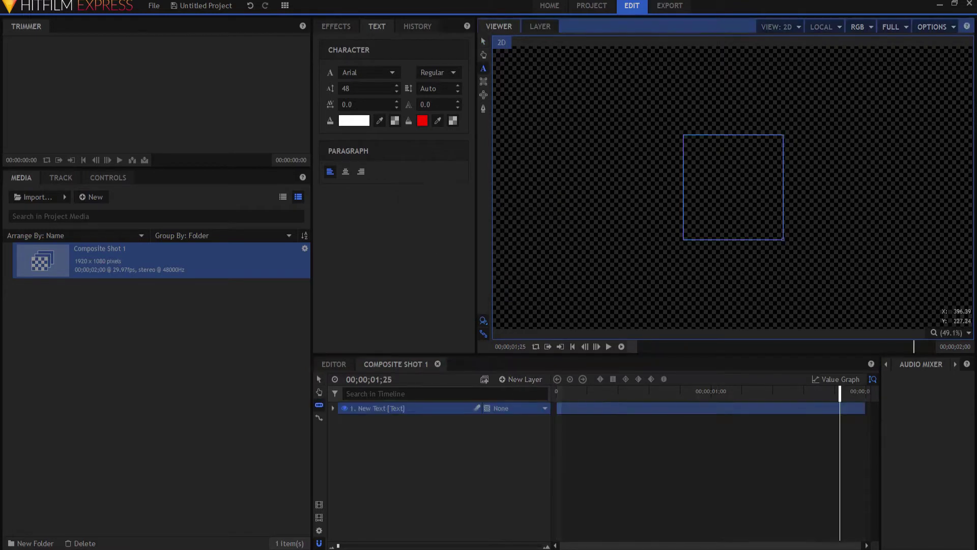
text(Project)
- Place Composite Shot 1 on the editor timeline and add the timeline to the export queue
click(331, 363)
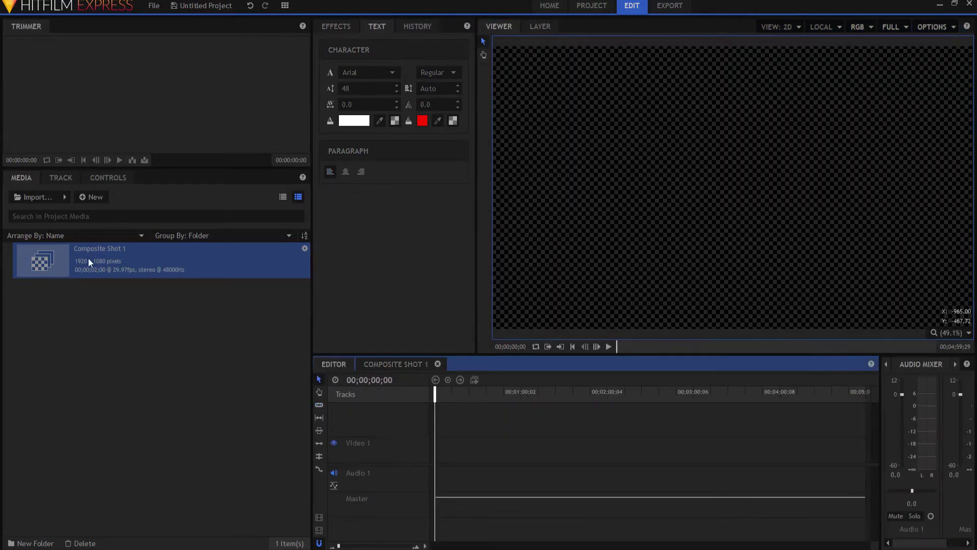
drag(87, 258, 436, 462)
drag(339, 545, 356, 545)
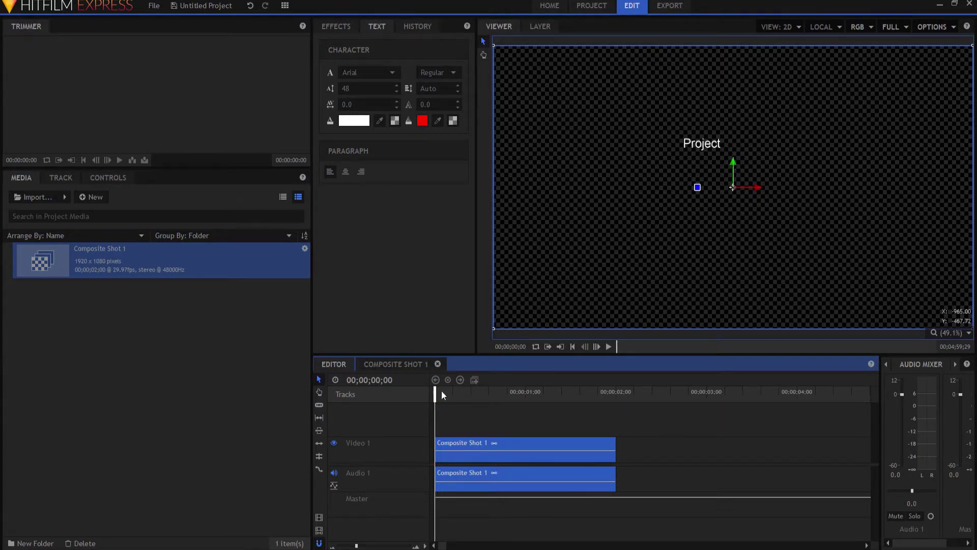
click(319, 520)
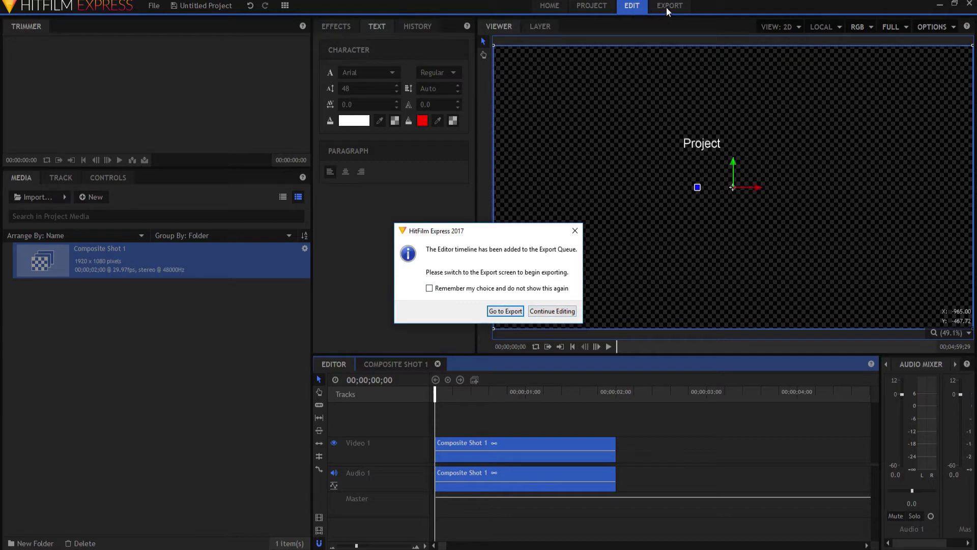
- Go to the Export screen and view the Editor task's preset choices
click(507, 311)
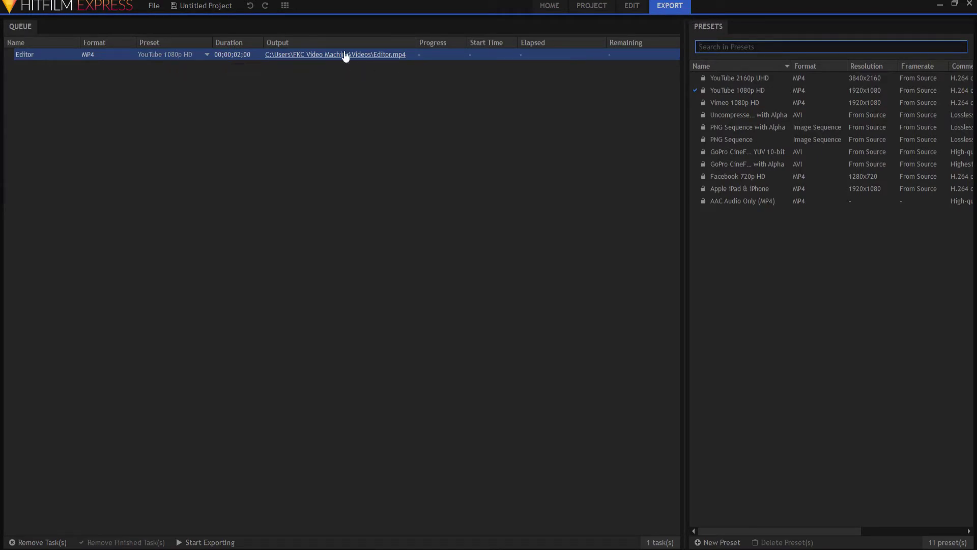
click(179, 54)
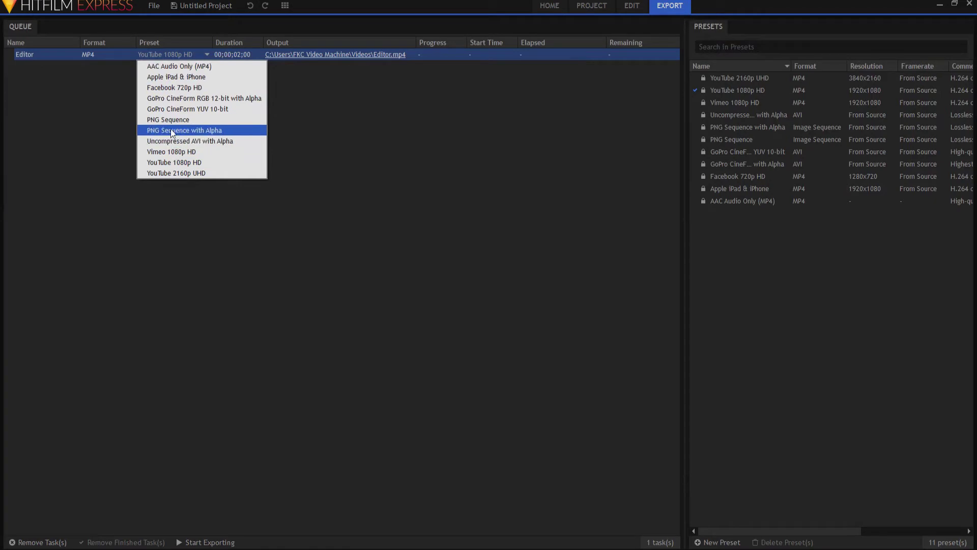
- Keep the YouTube 1080p HD preset, export the Editor task, and show Editor.mp4 in Videos
click(178, 165)
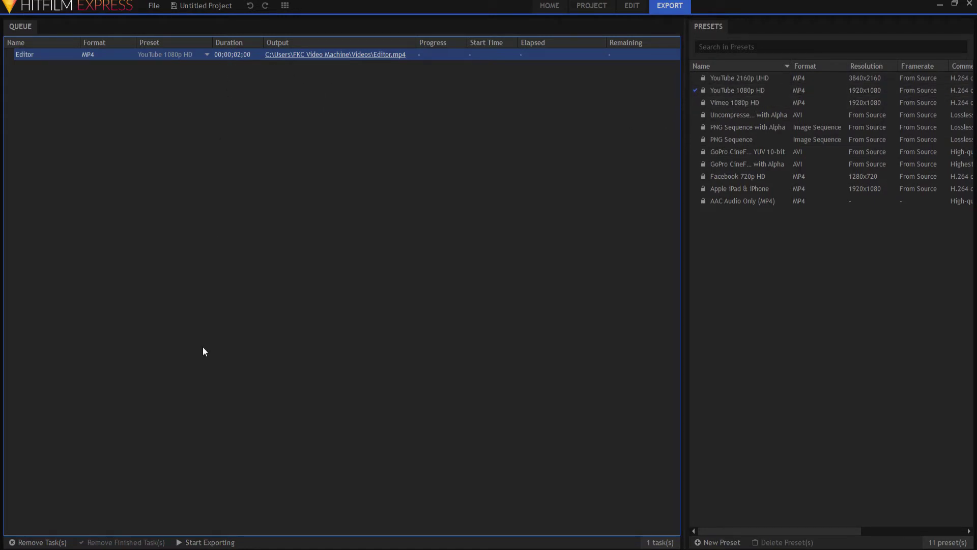
click(210, 542)
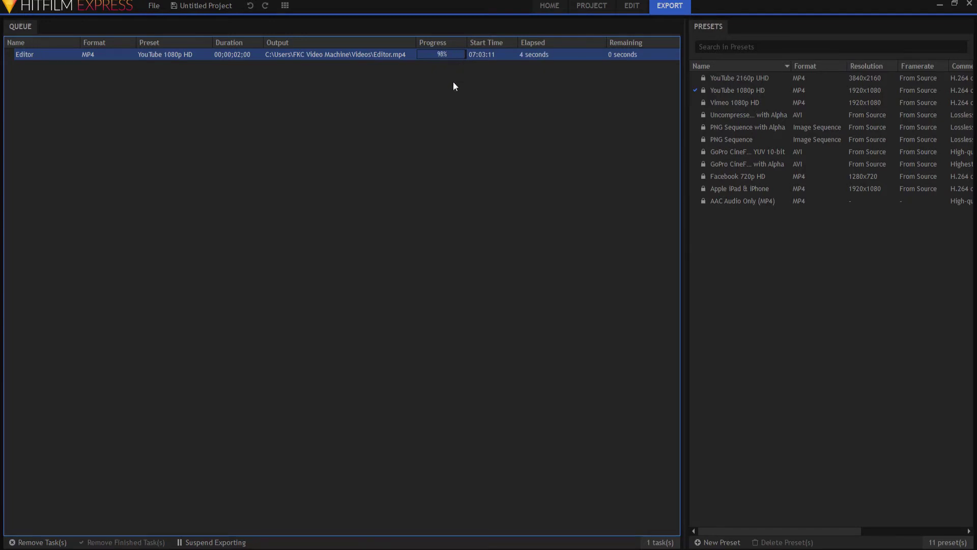
click(355, 55)
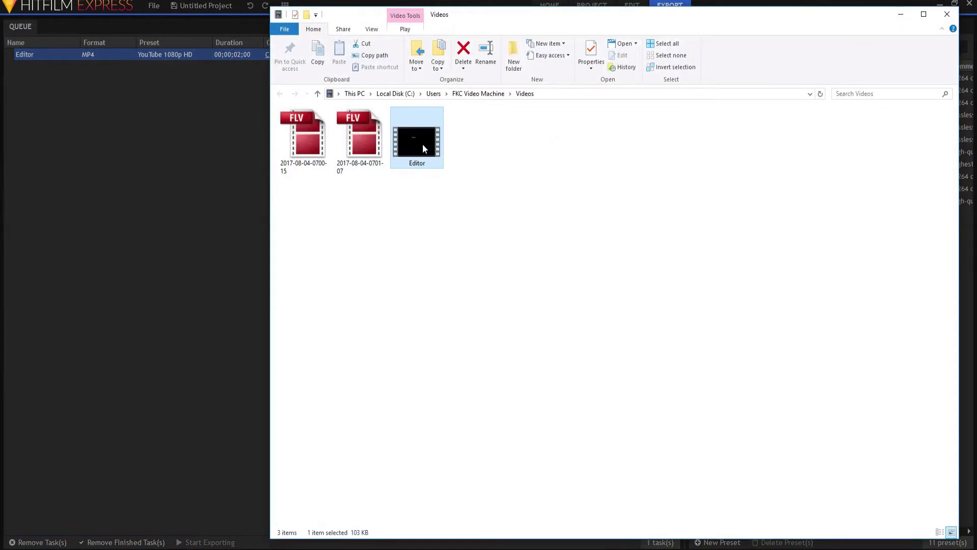
- Queue the Composite Shot 1 timeline and export it as Composite Shot 1.mp4, then return to Edit
click(901, 17)
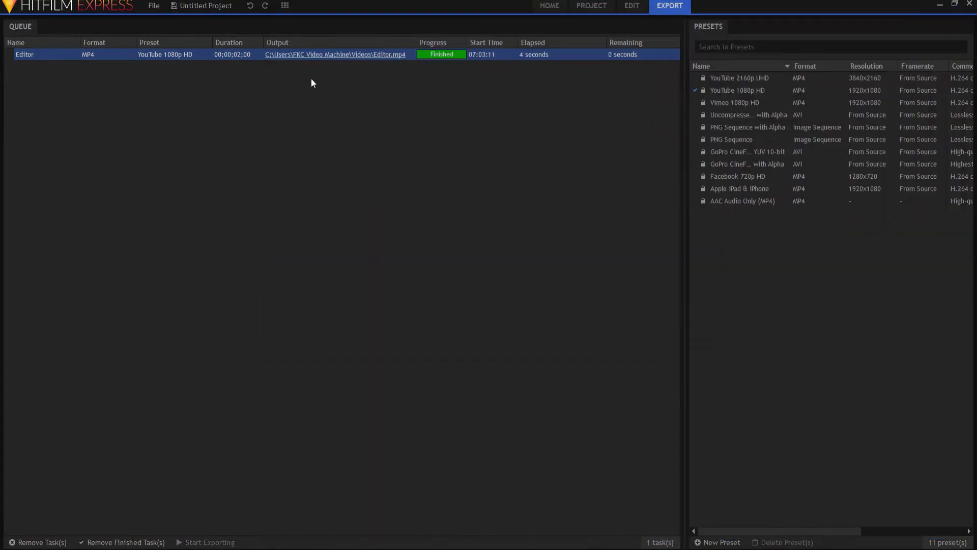
click(631, 6)
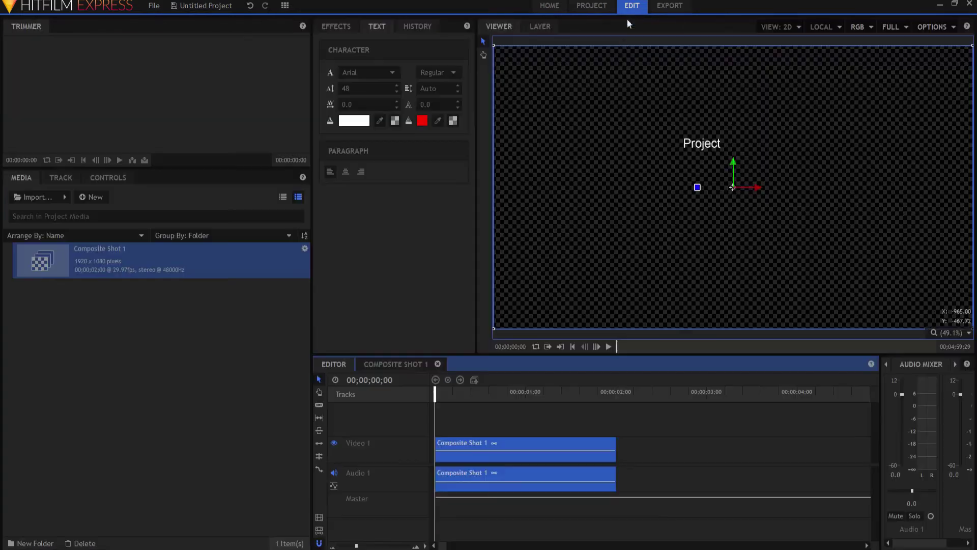
click(379, 364)
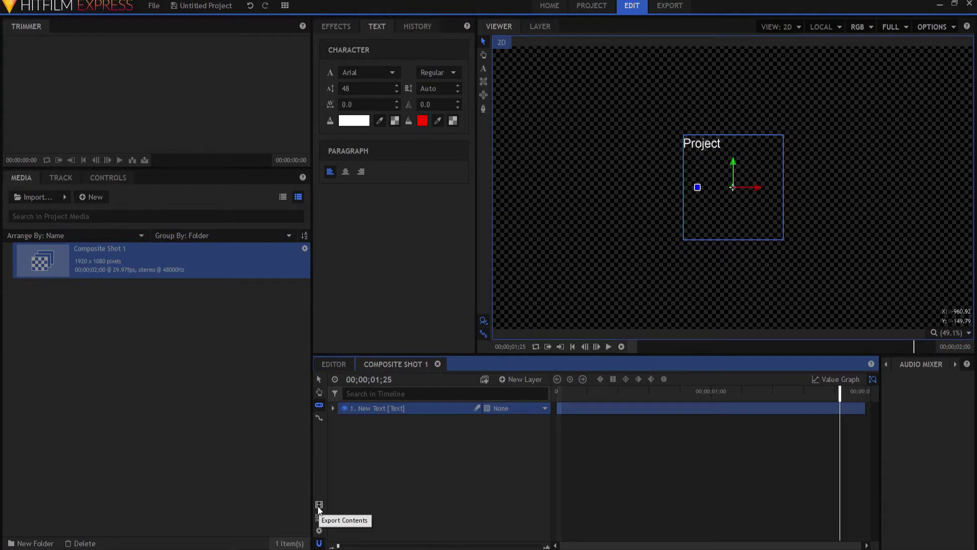
click(319, 505)
click(494, 313)
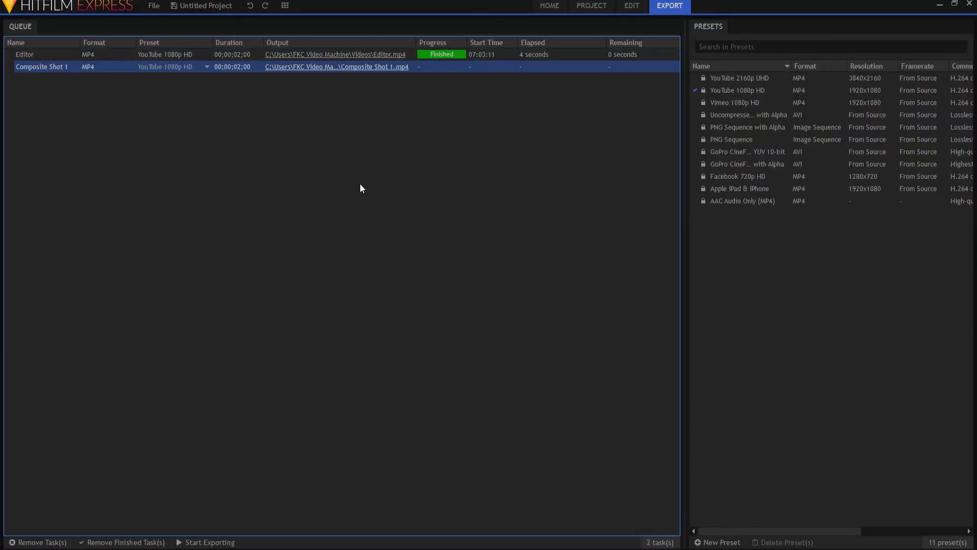
click(209, 542)
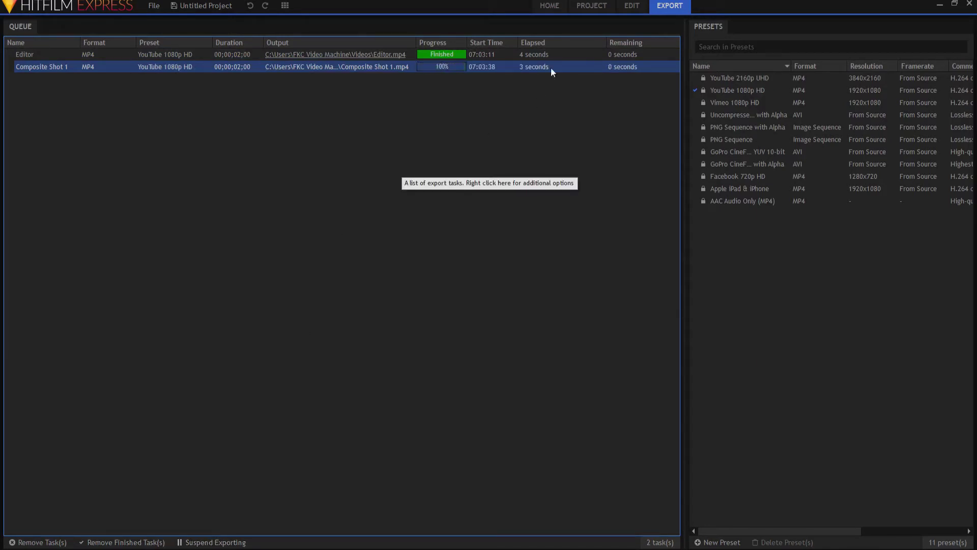
click(632, 6)
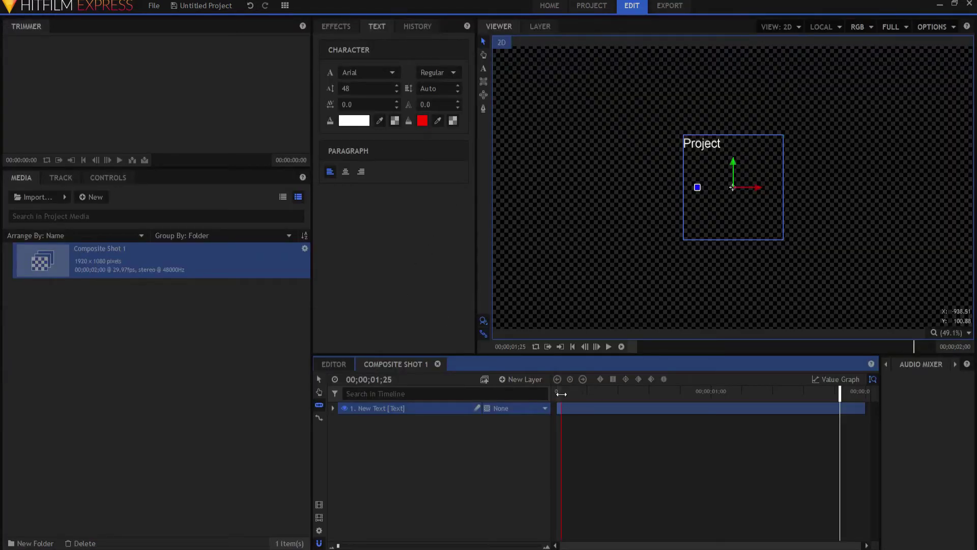
- Drag the Composite Shot 1 work-area start and end markers to rough positions
drag(564, 394, 608, 394)
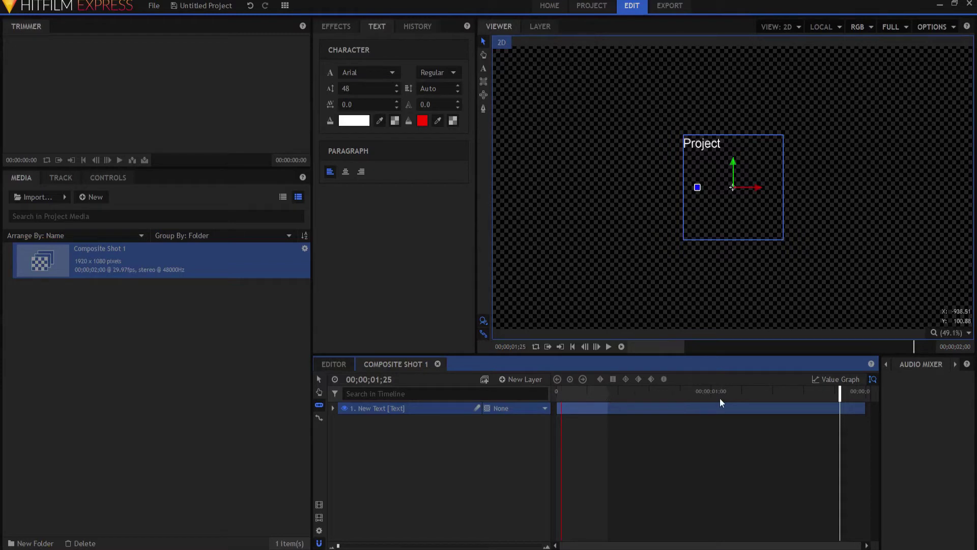
click(753, 393)
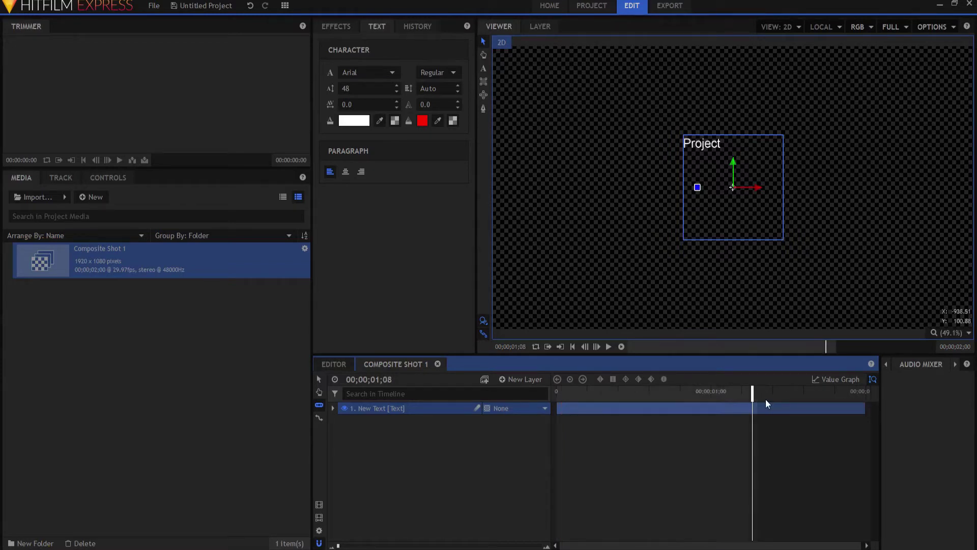
drag(756, 394, 609, 394)
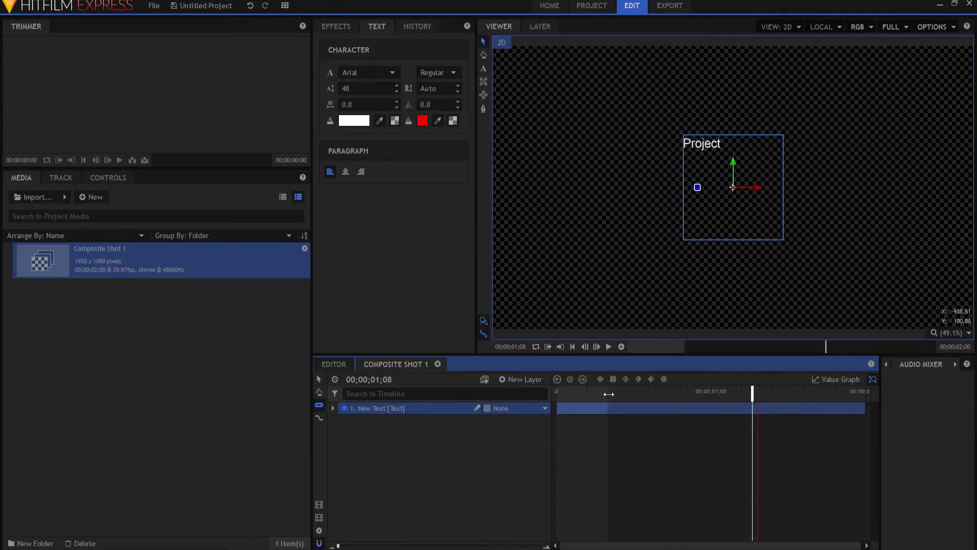
click(793, 393)
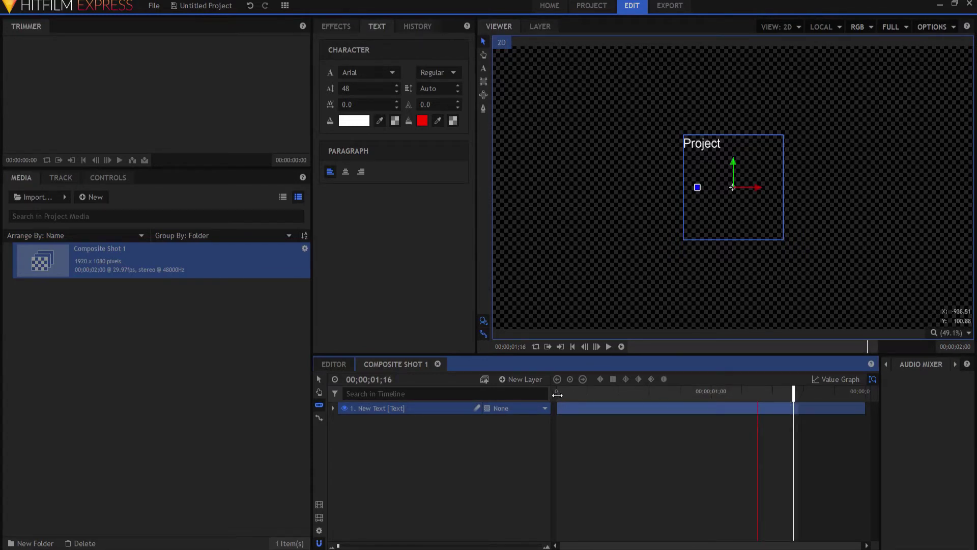
drag(557, 394, 634, 395)
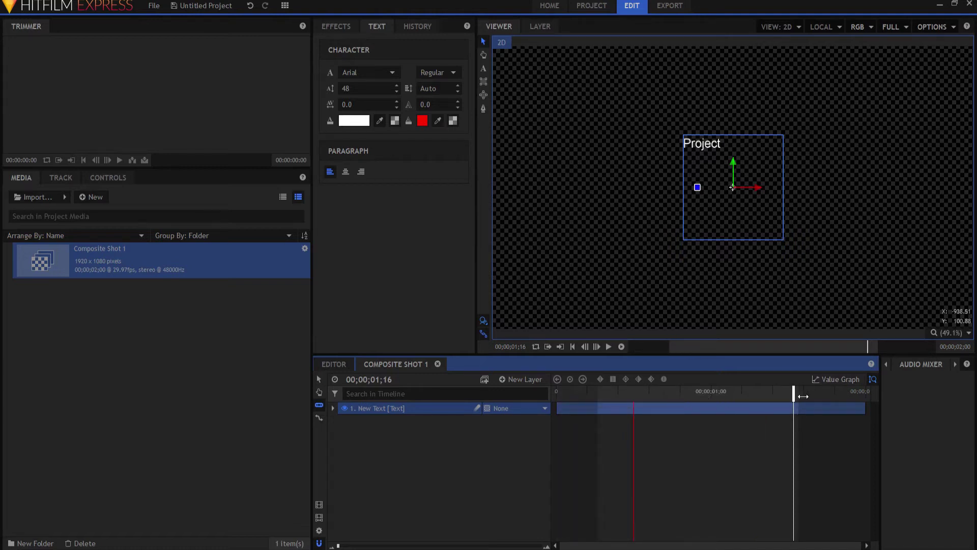
drag(803, 396, 825, 396)
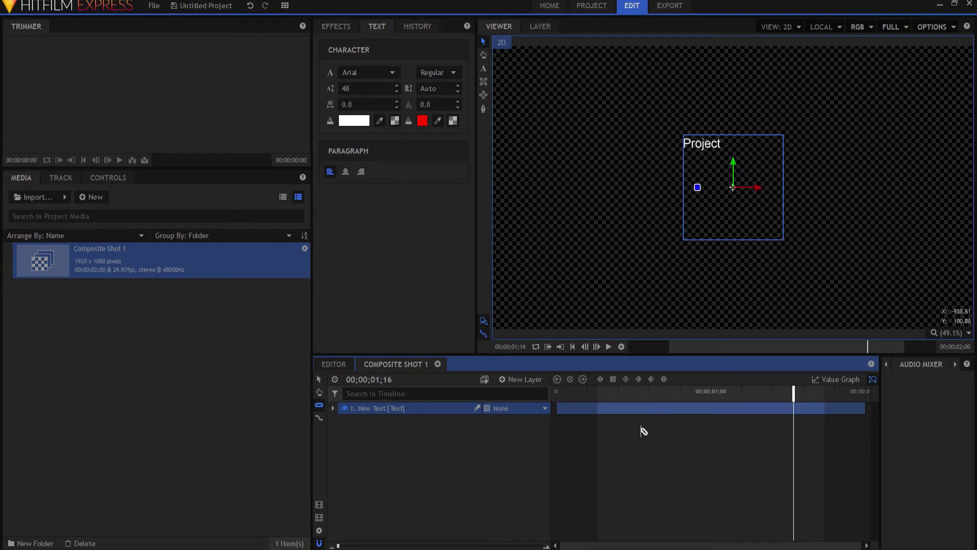
click(319, 379)
- Set the work-area start at 00;00;00;10 and its end at 00;00;00;29
mouse_move(600, 402)
mouse_down()
mouse_move(576, 402)
mouse_move(647, 403)
mouse_move(613, 402)
mouse_up()
click(828, 396)
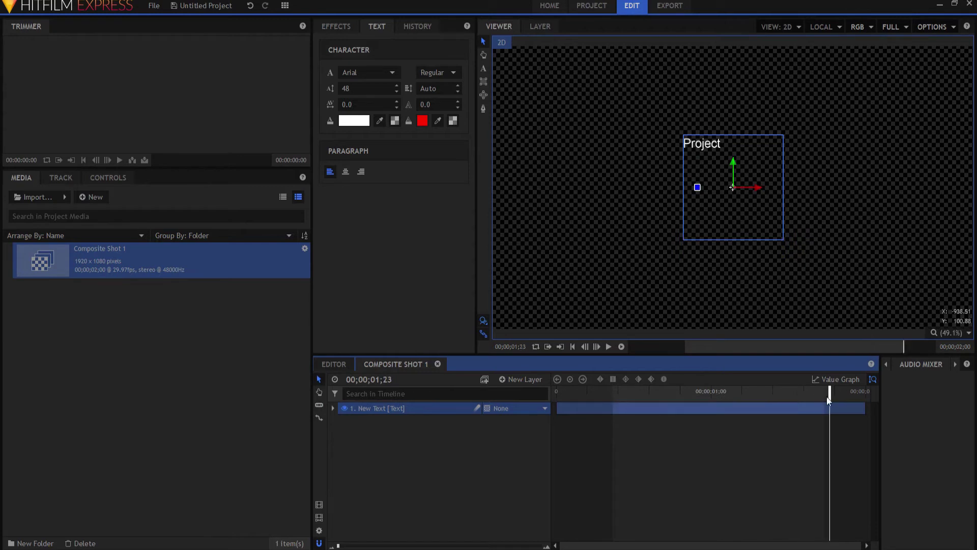
drag(823, 402, 810, 402)
click(654, 391)
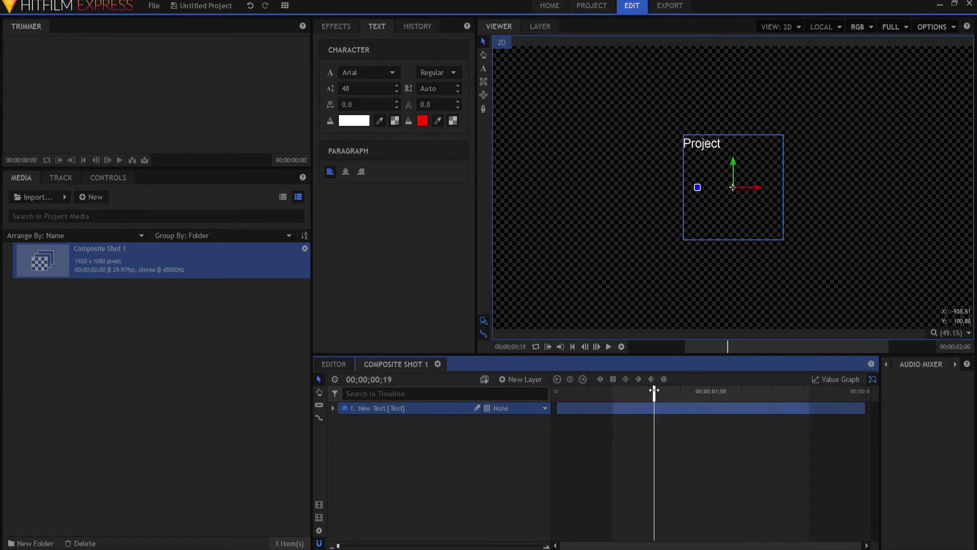
click(708, 395)
key(o)
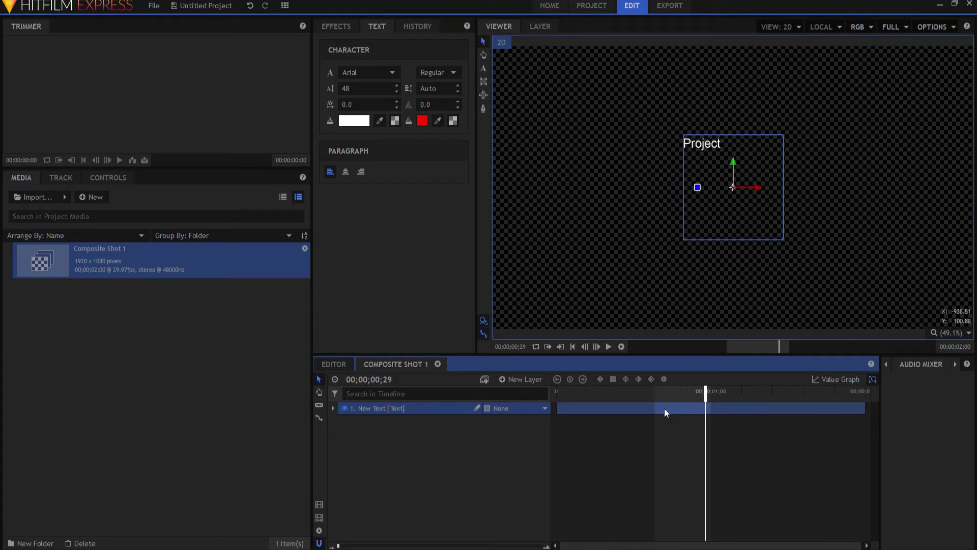
click(326, 364)
- Shorten the Editor timeline's duration and place the playhead at 00;00;01;03
drag(358, 546, 338, 546)
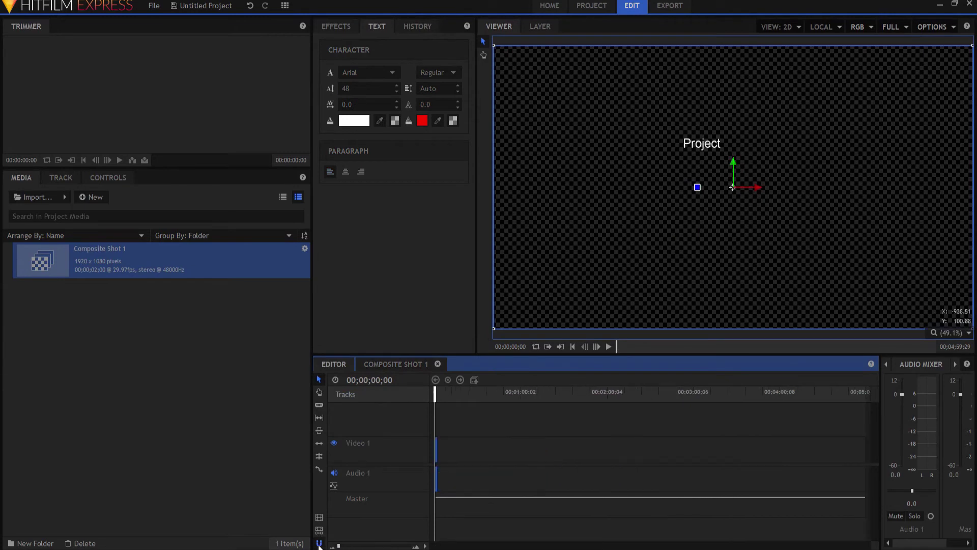
drag(866, 398, 437, 400)
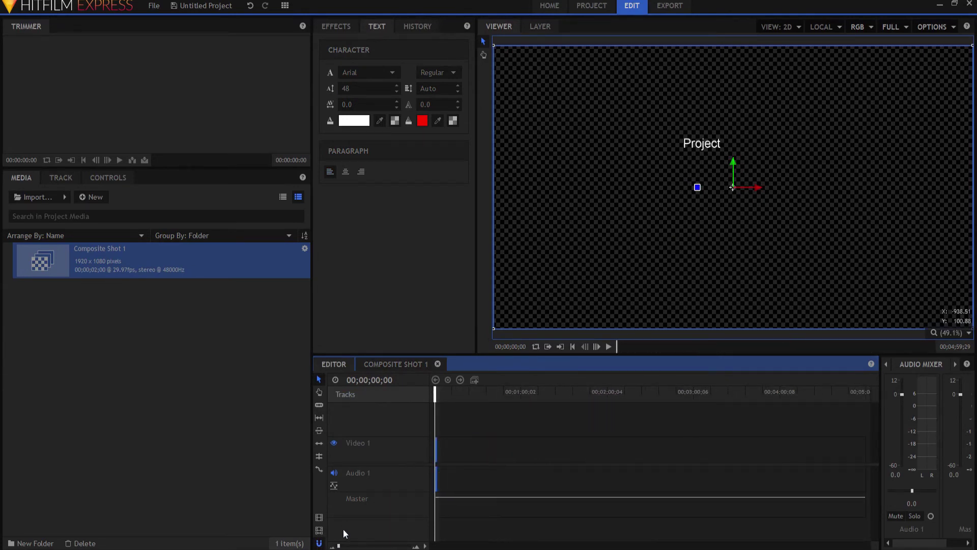
drag(338, 546, 363, 546)
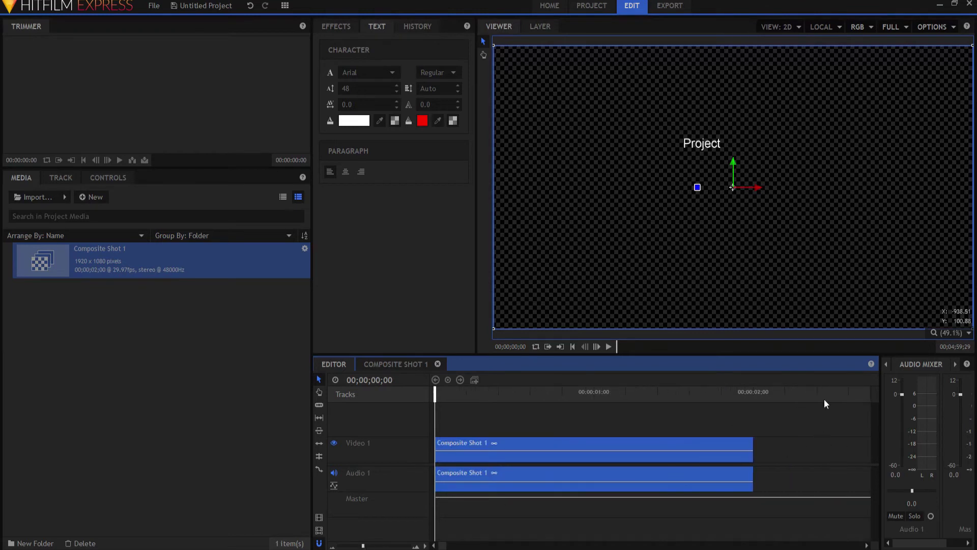
click(729, 393)
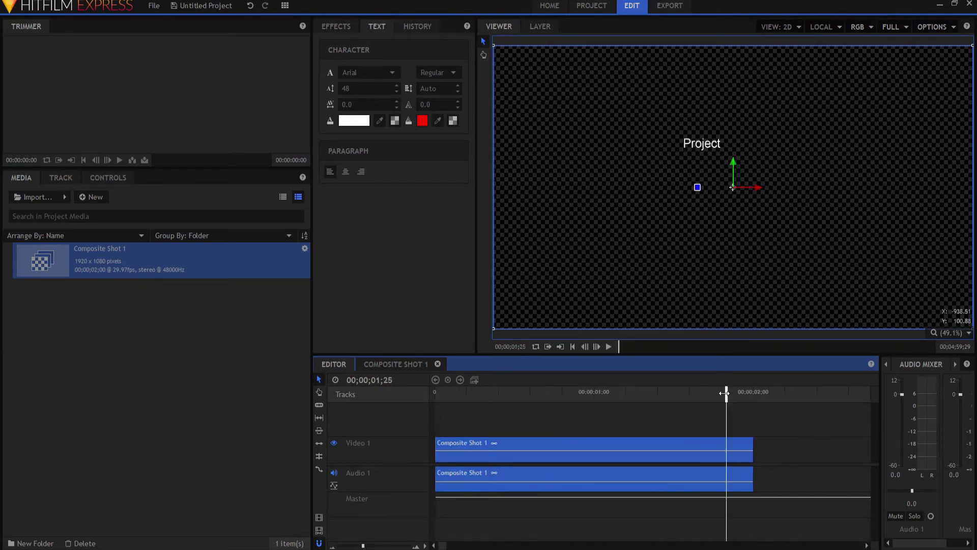
click(612, 392)
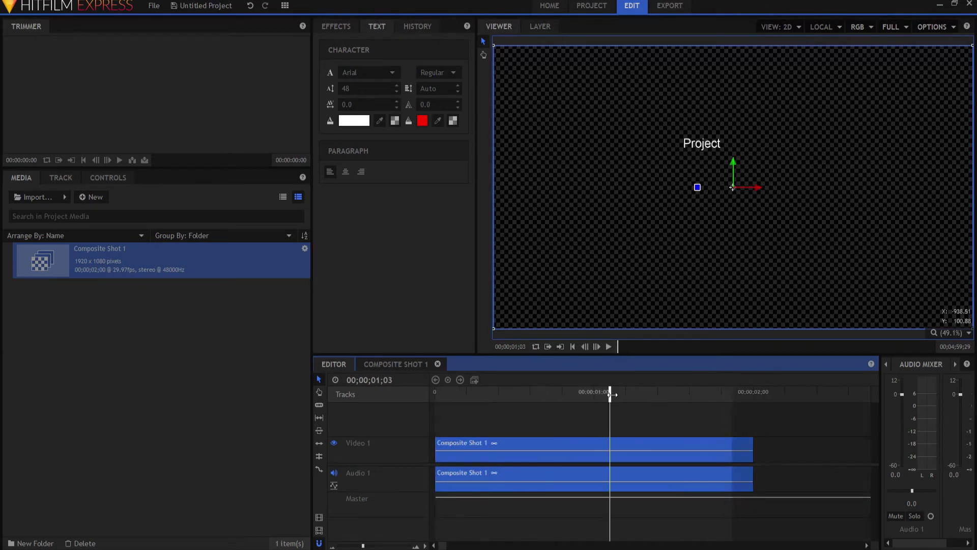
- Queue the Editor timeline's in/out area as a 00;00;00;23 export task
click(319, 532)
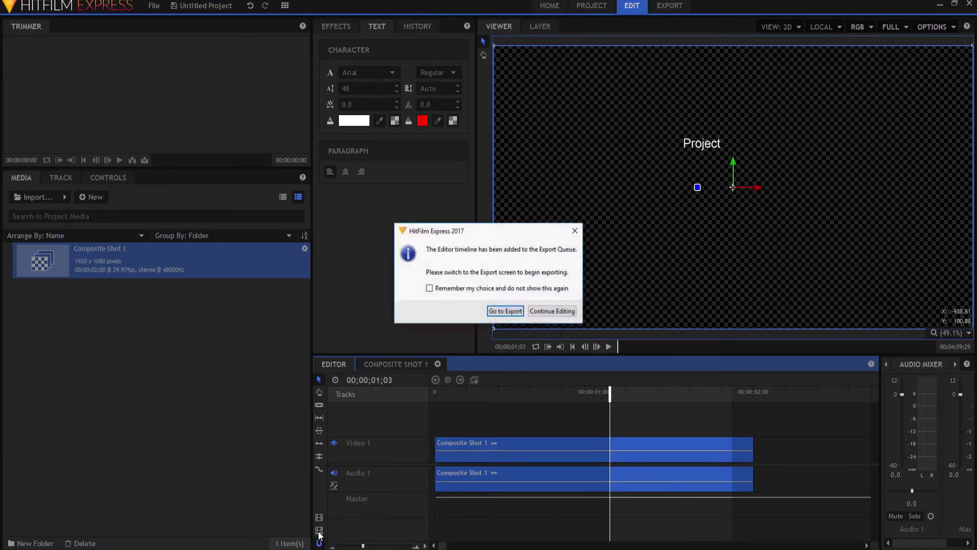
click(505, 310)
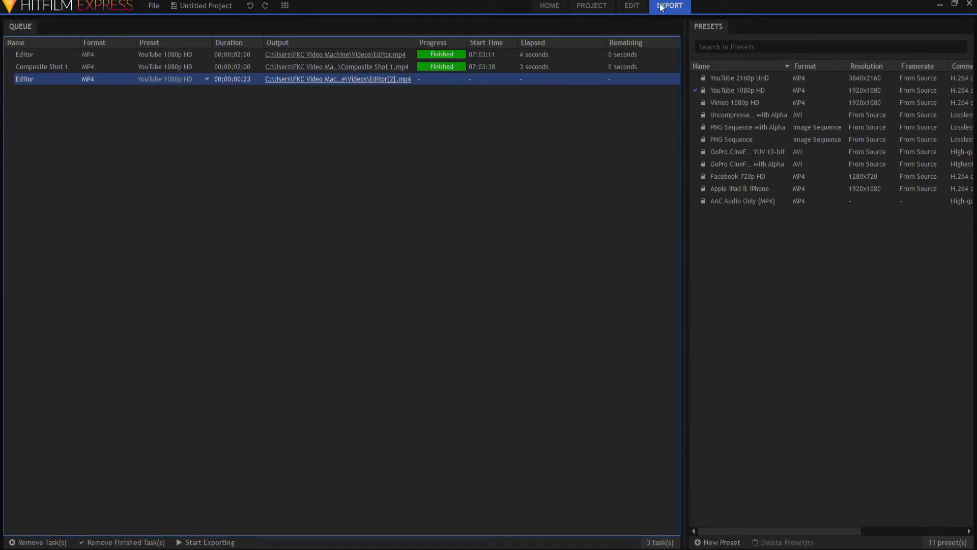
click(630, 10)
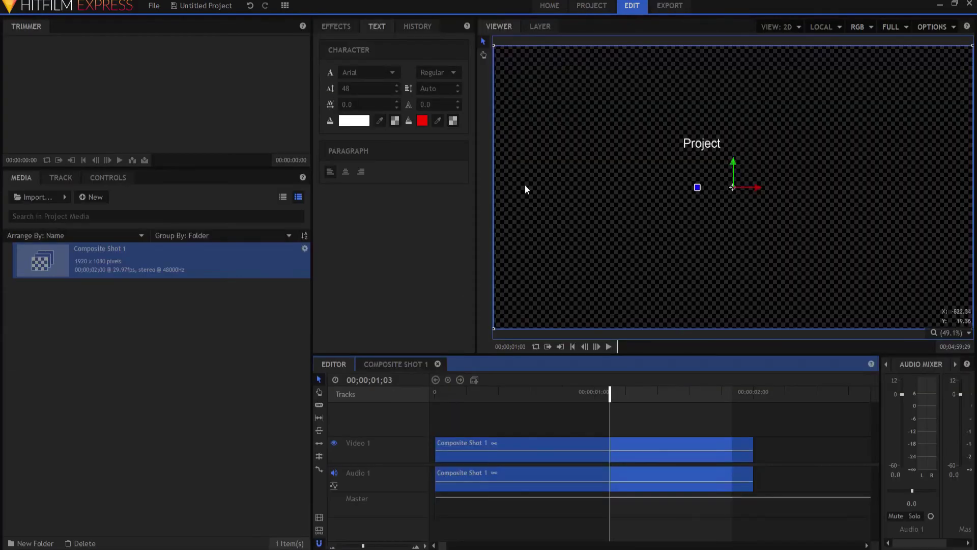
- Add the Composite Shot 1 timeline clip to the export queue as well
right_click(520, 442)
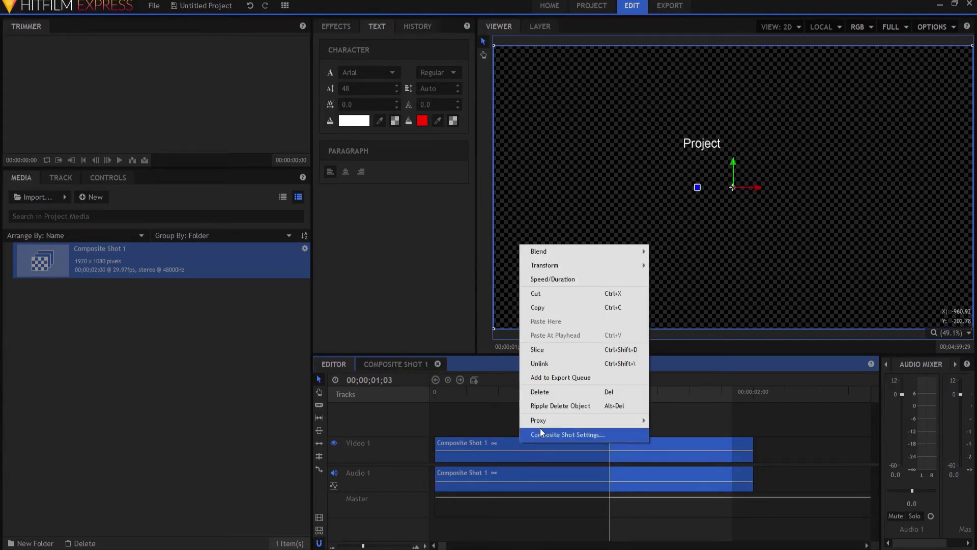
click(552, 377)
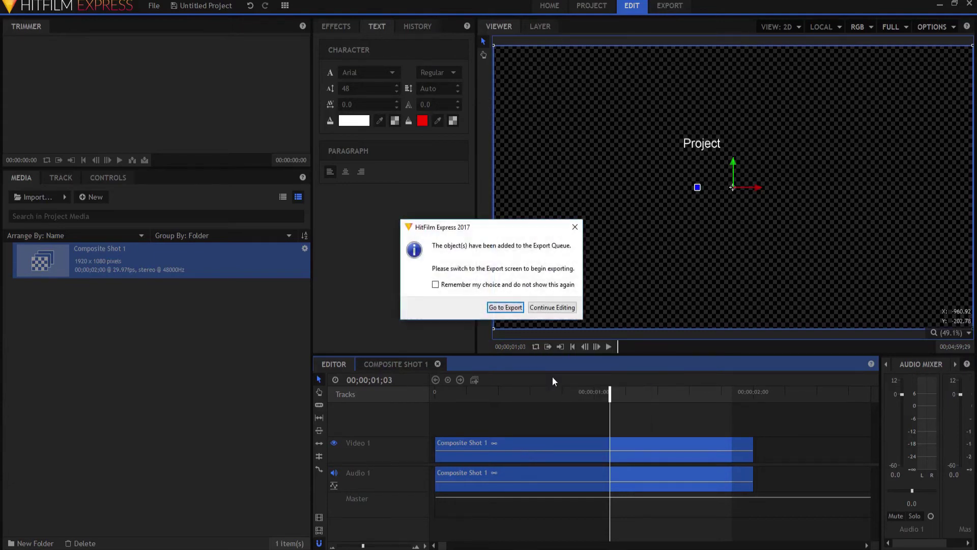
click(514, 308)
click(631, 6)
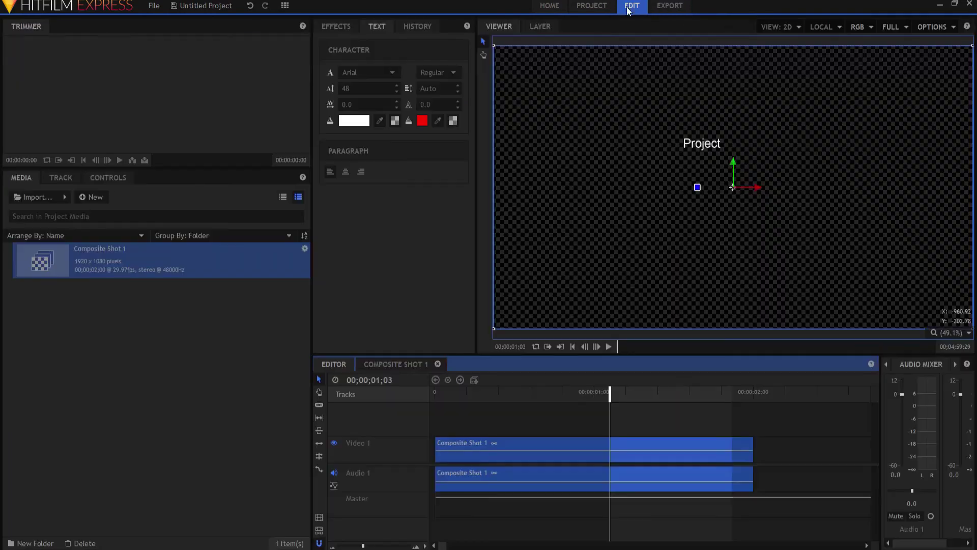
right_click(118, 261)
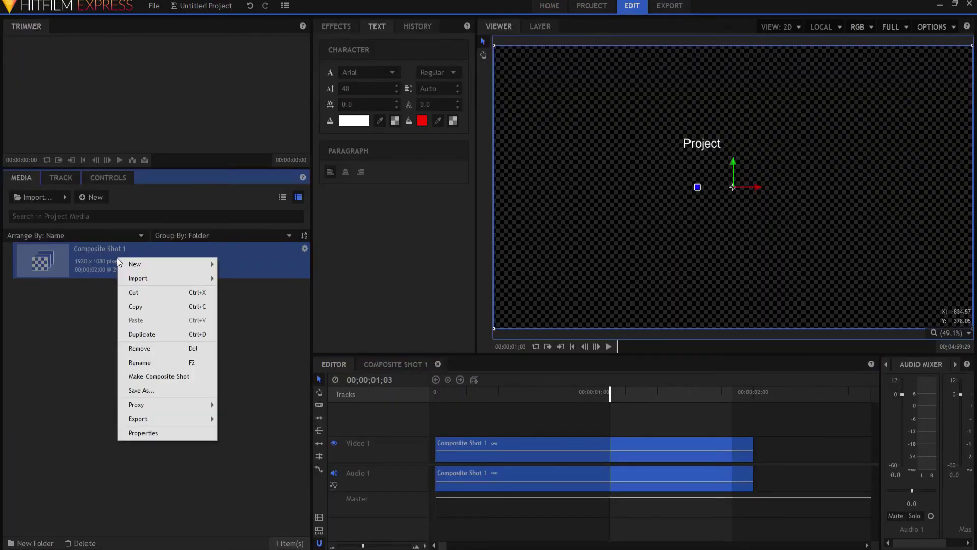
- Queue the whole Composite Shot 1 media item via Export Contents, giving five tasks
mouse_move(118, 259)
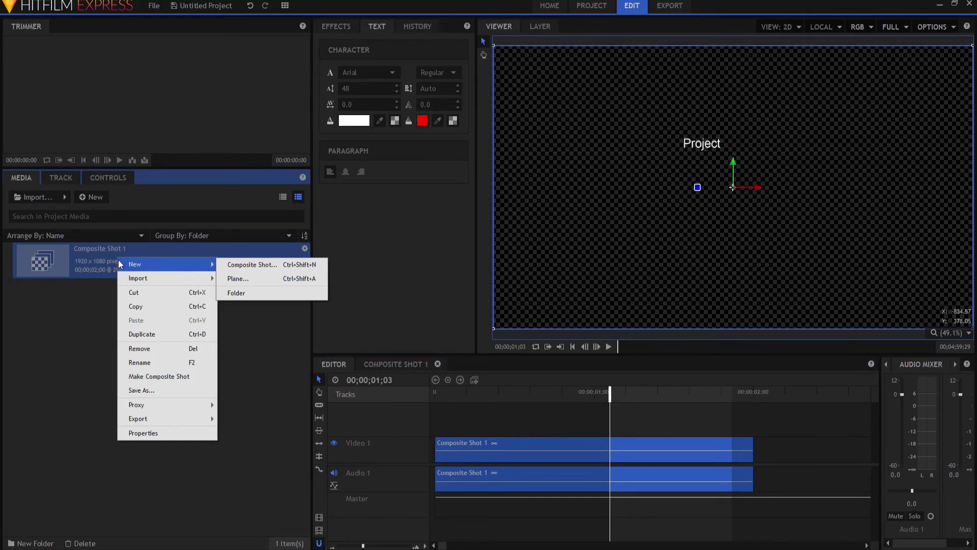
mouse_move(130, 419)
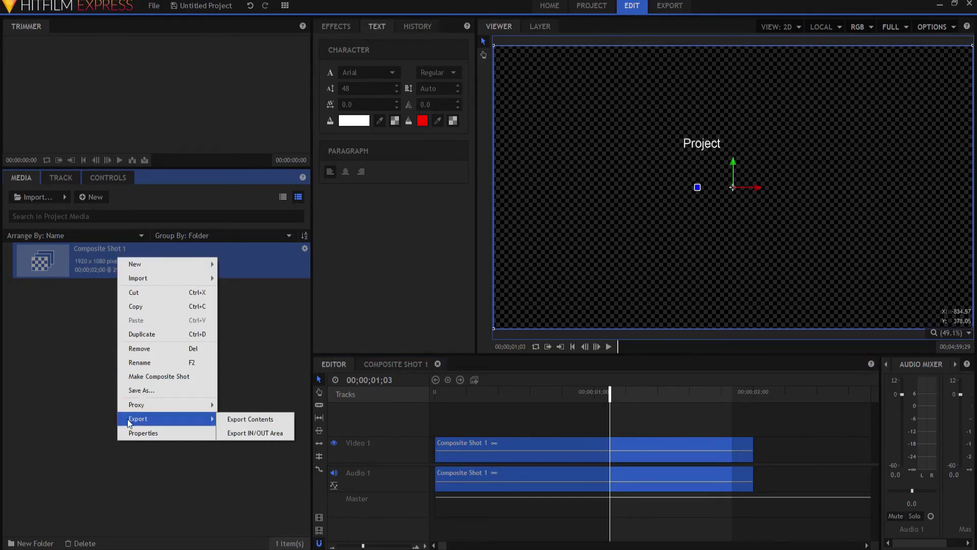
click(252, 417)
click(486, 312)
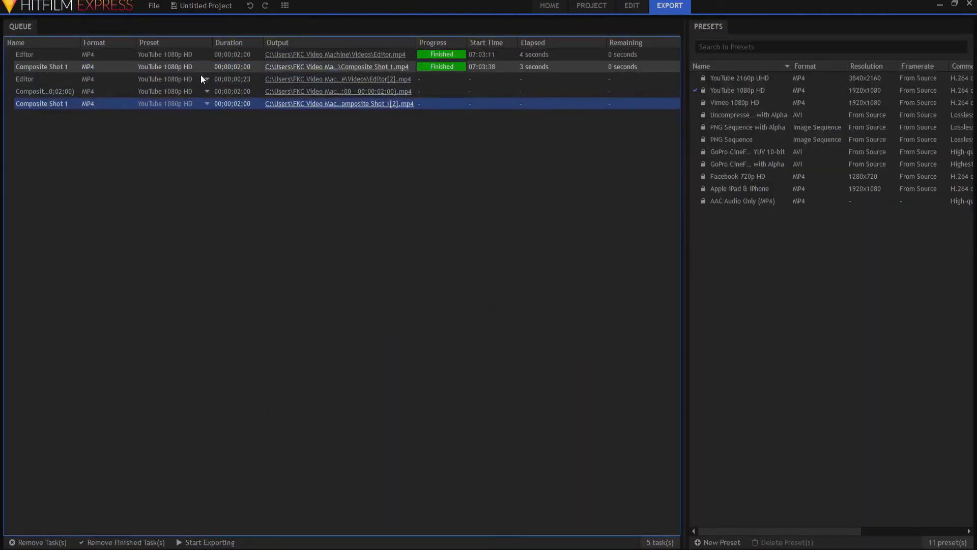
click(176, 91)
- Give task 4 the Facebook 720p HD preset and task 3 Vimeo 1080p HD, then export the pending tasks
click(176, 124)
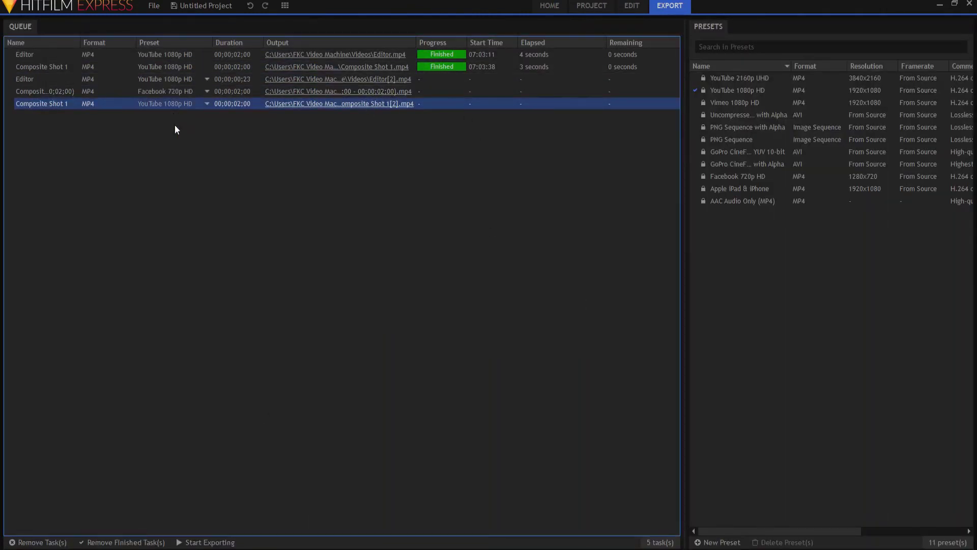
click(170, 79)
click(172, 177)
click(209, 542)
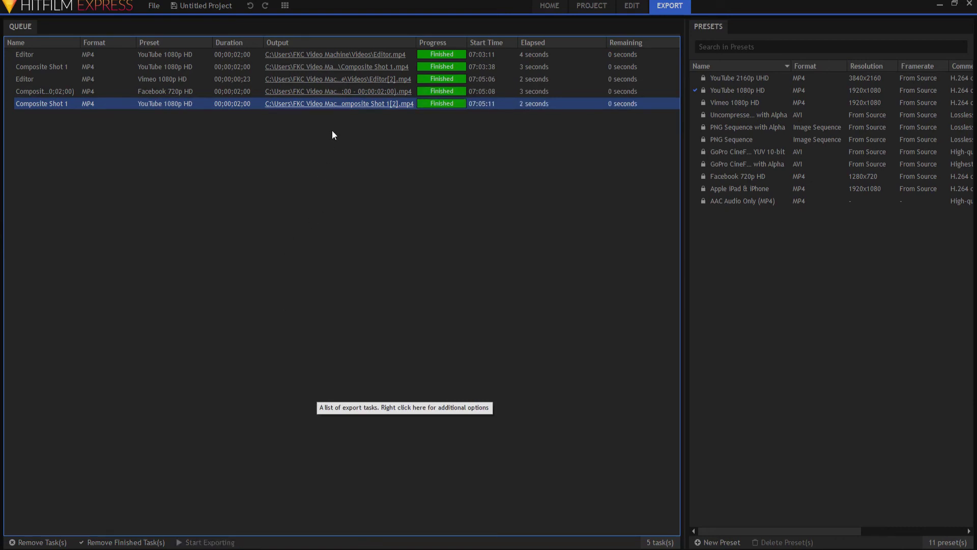
- Remove the two selected tasks, including task 4, then clear all finished tasks from the queue
ctrl+click(393, 93)
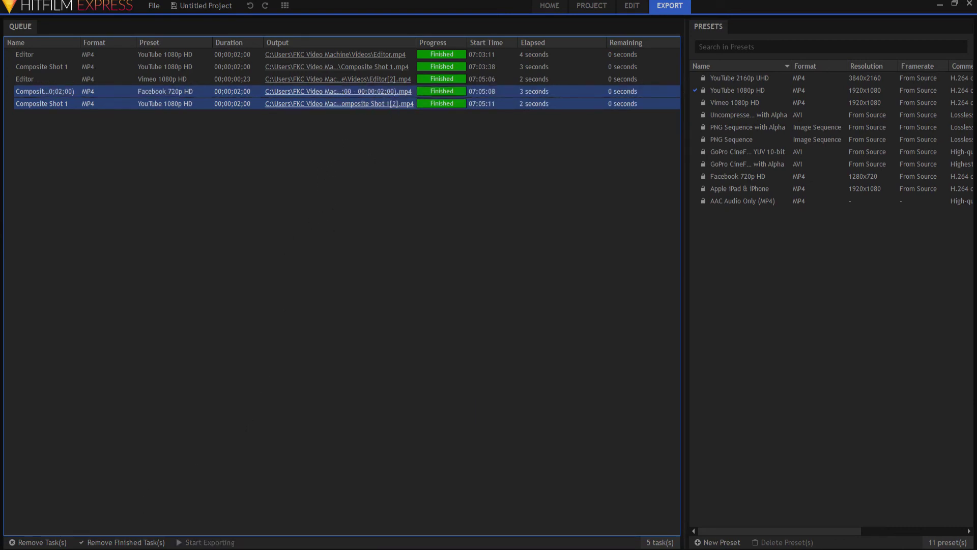
click(42, 542)
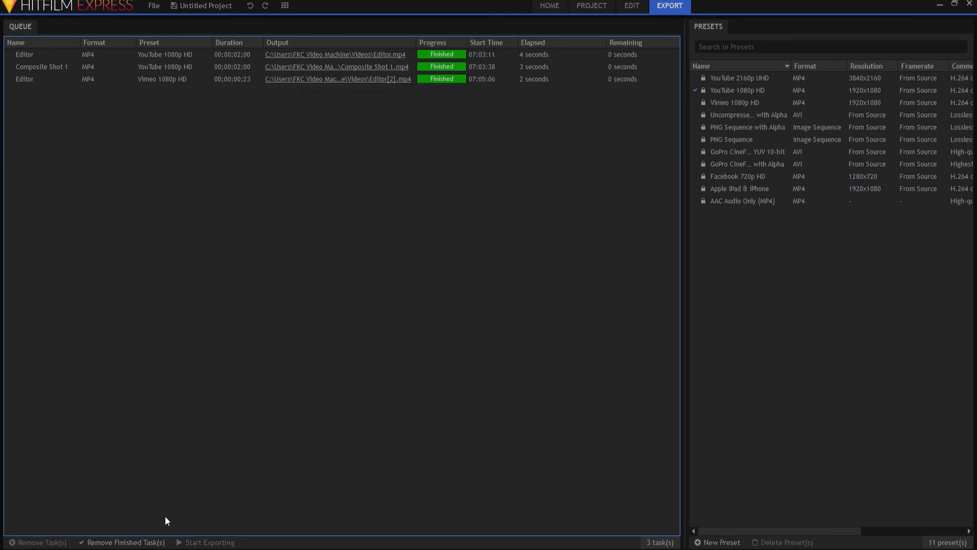
click(131, 542)
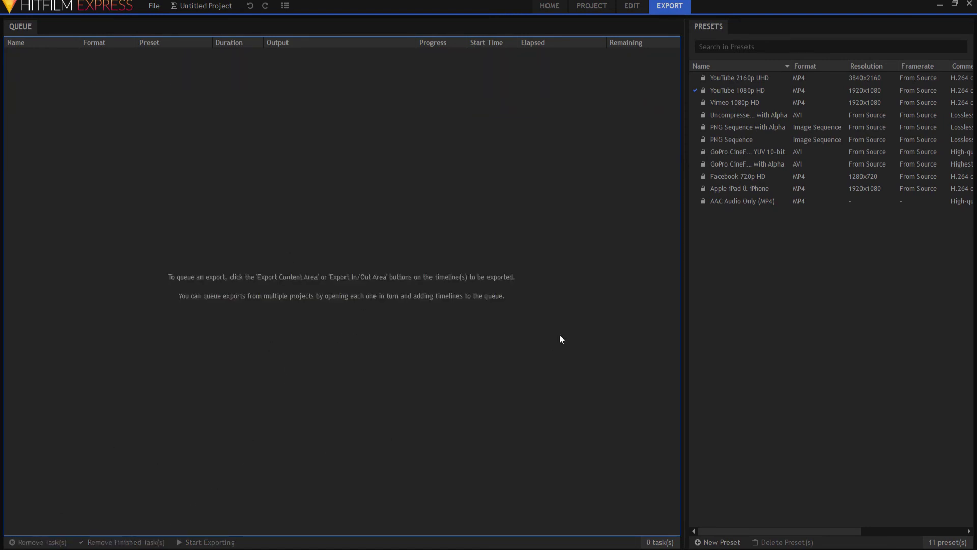